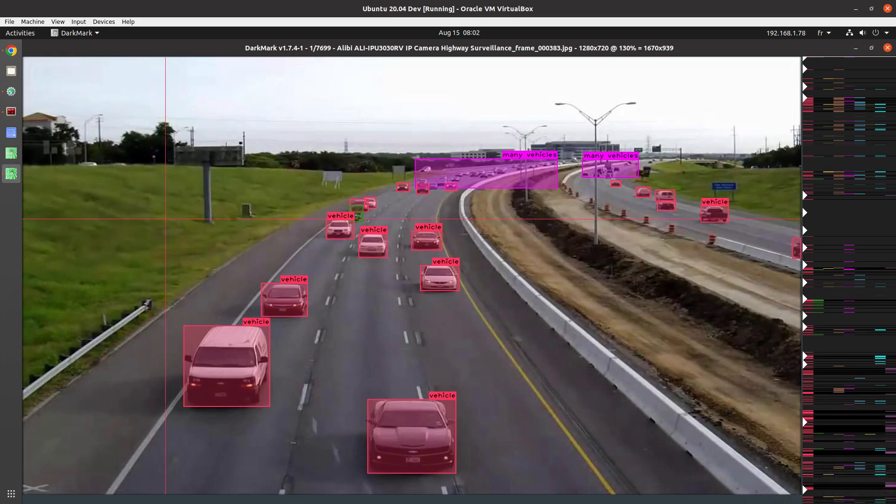
{"action": "right_click", "coordinate": [165, 219]}
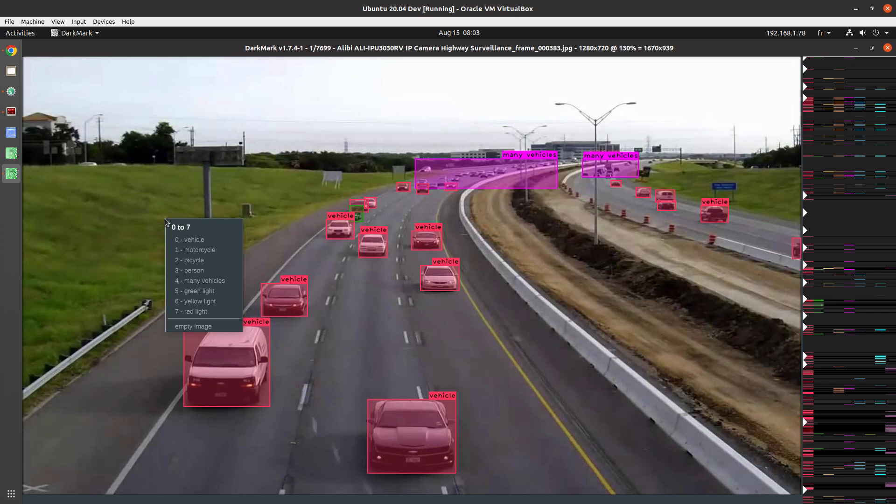
{"action": "key", "text": "Escape"}
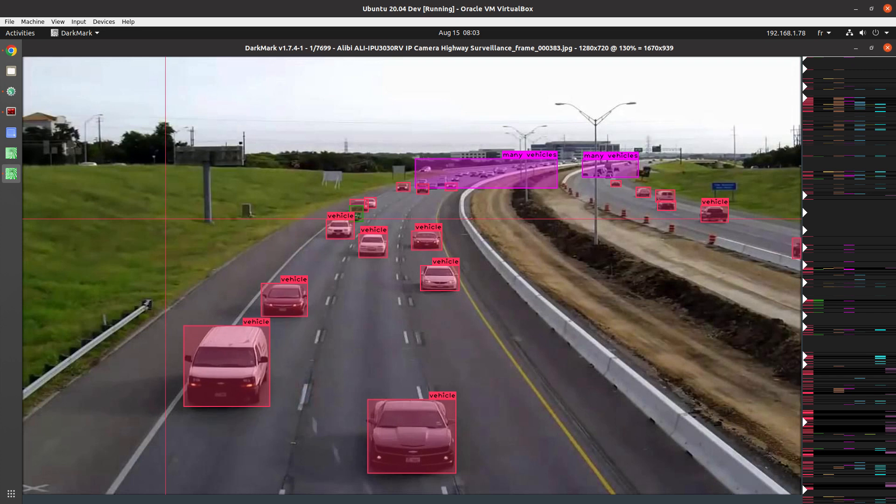
{"action": "right_click", "coordinate": [166, 285]}
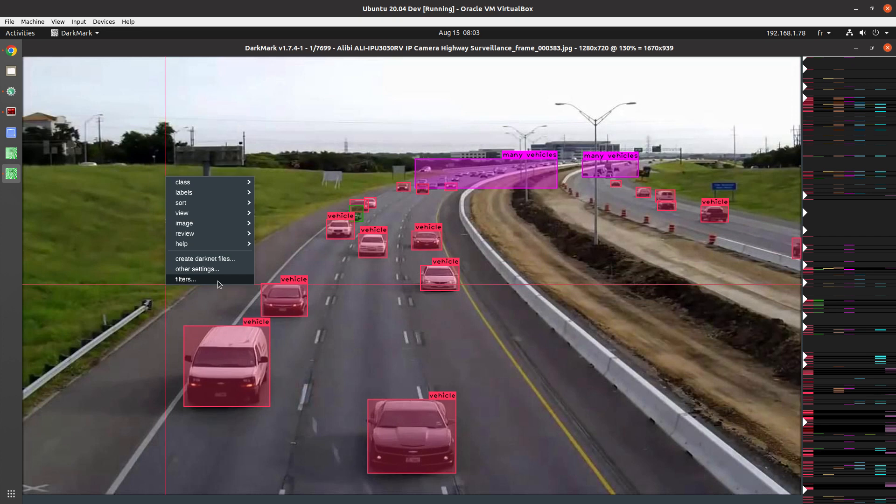
{"action": "left_click", "coordinate": [96, 278]}
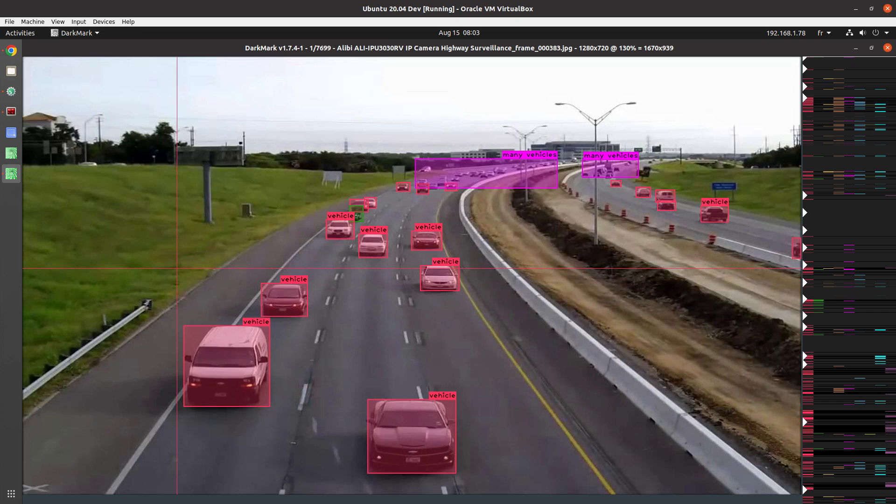
Step: Open the project's image filters, expand the classes section, and turn off all classes, empty images and non-annotated images
{"action": "key", "text": "f"}
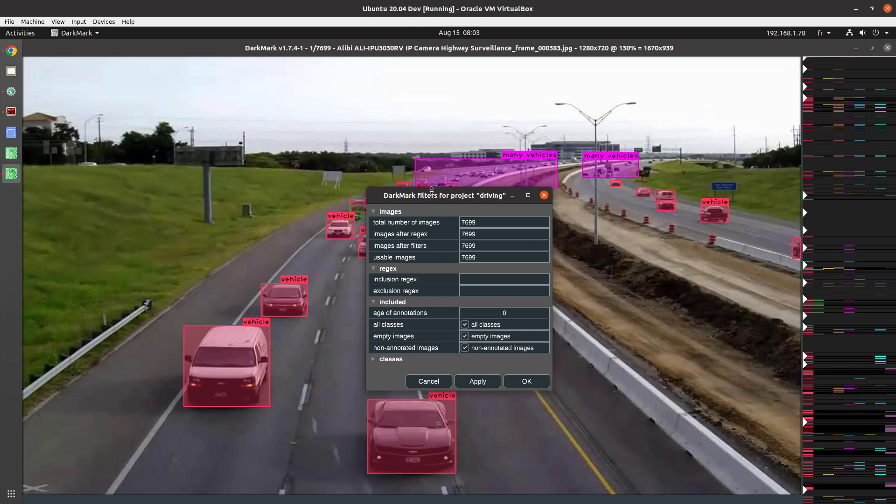
{"action": "left_click_drag", "start_coordinate": [432, 189], "coordinate": [413, 67]}
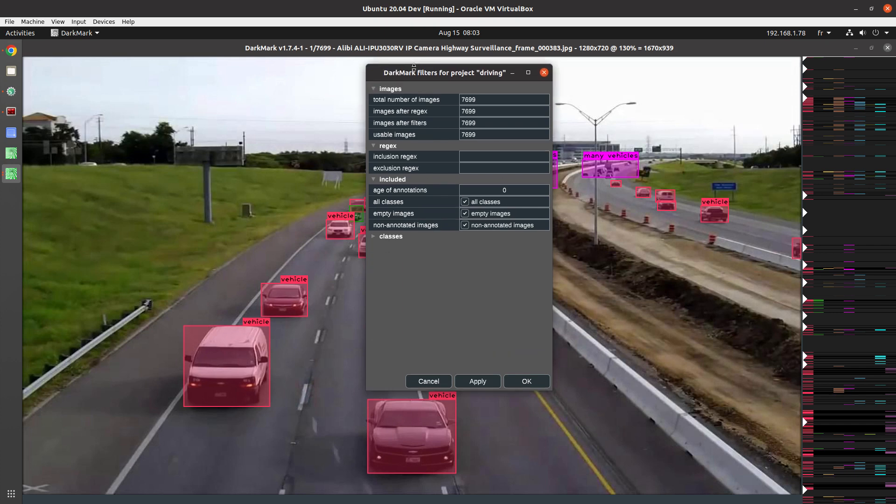
{"action": "left_click", "coordinate": [373, 238]}
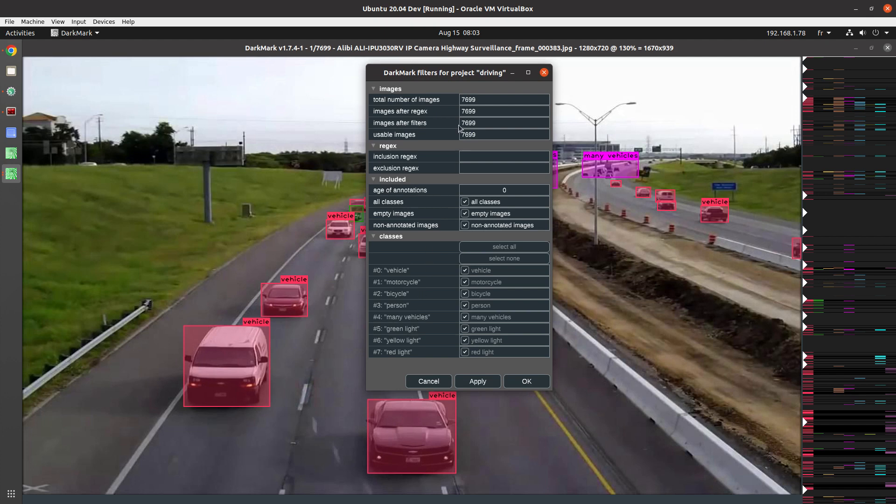
{"action": "left_click_drag", "start_coordinate": [439, 77], "coordinate": [166, 135]}
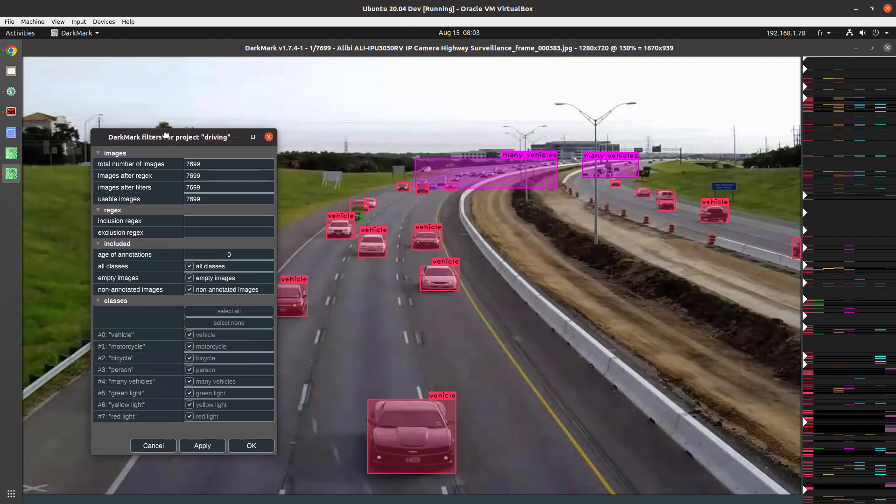
{"action": "left_click", "coordinate": [190, 266]}
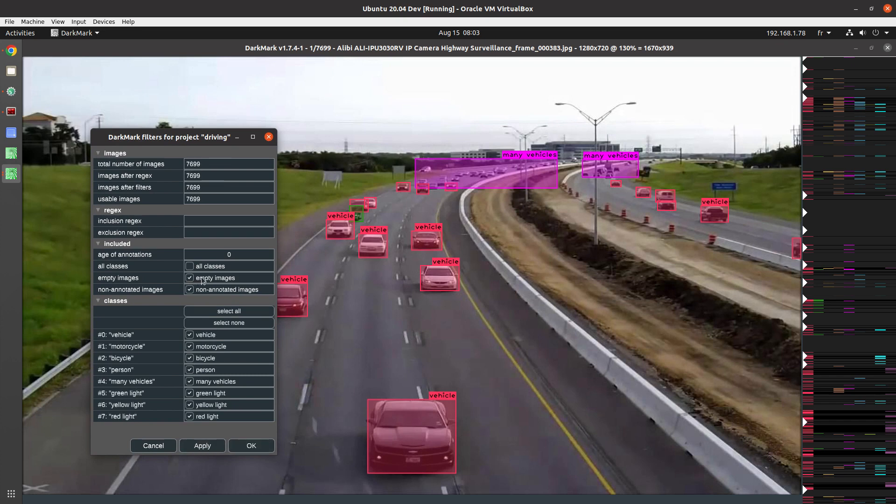
{"action": "left_click", "coordinate": [189, 279]}
{"action": "left_click", "coordinate": [190, 290]}
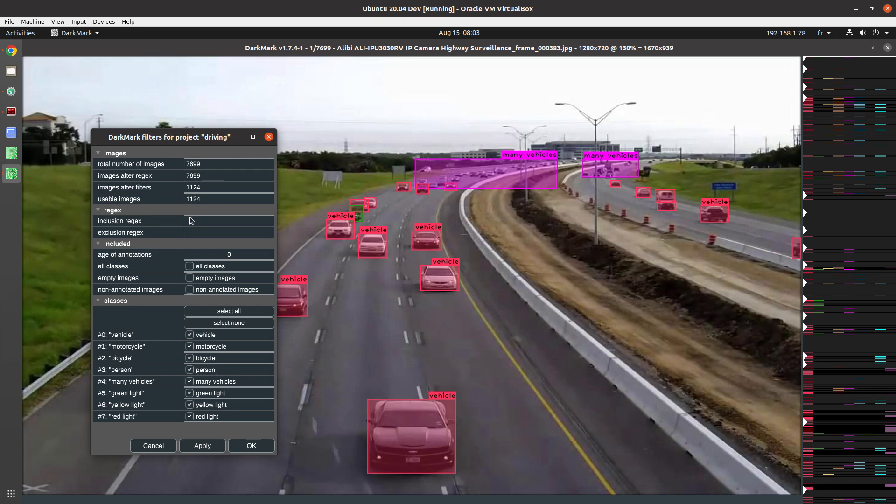
Step: Limit the class filter to motorcycle, bicycle, green light, yellow light and red light, apply it and close the filters window
{"action": "left_click", "coordinate": [228, 323]}
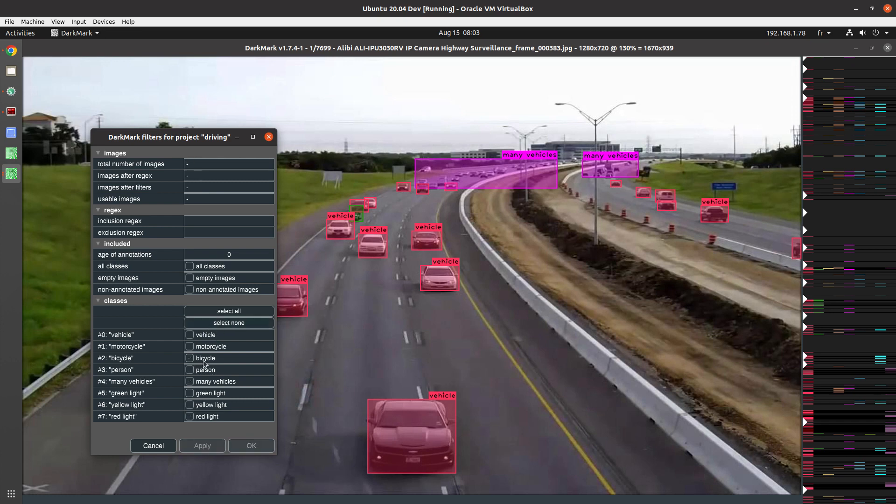
{"action": "left_click", "coordinate": [189, 416]}
{"action": "left_click", "coordinate": [189, 404]}
{"action": "left_click", "coordinate": [190, 394]}
{"action": "left_click", "coordinate": [190, 358]}
{"action": "left_click", "coordinate": [190, 346]}
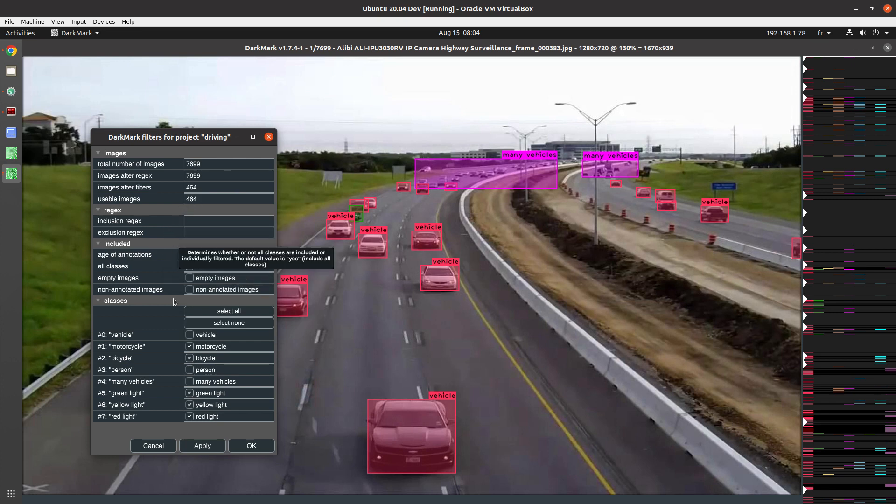
{"action": "left_click", "coordinate": [202, 445]}
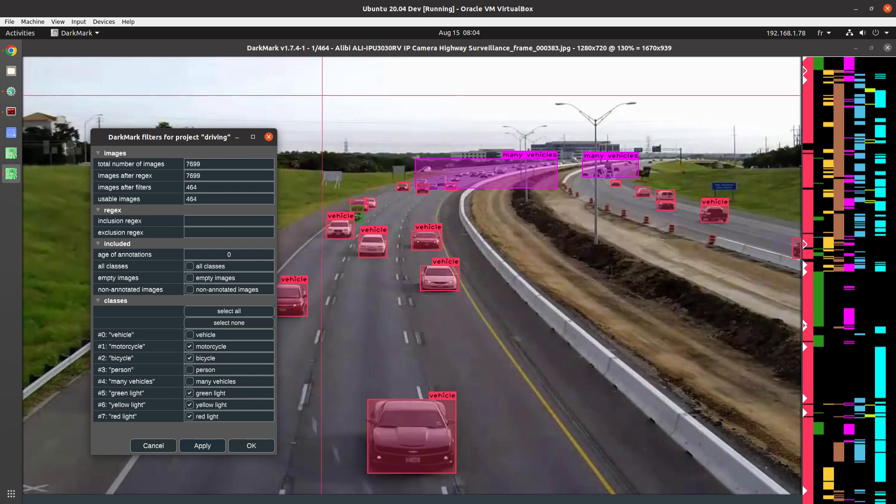
{"action": "key", "text": "Escape"}
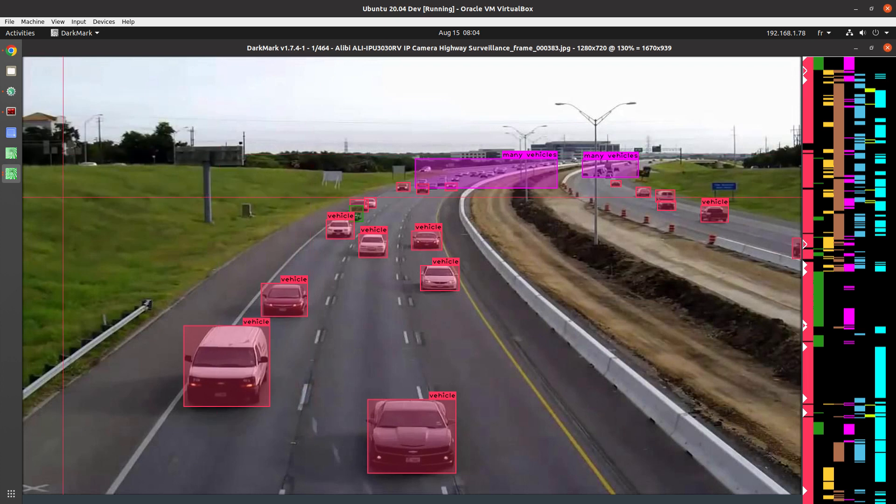
Step: Reopen the image filters to review the class selection, and close them without changes
{"action": "key", "text": "f"}
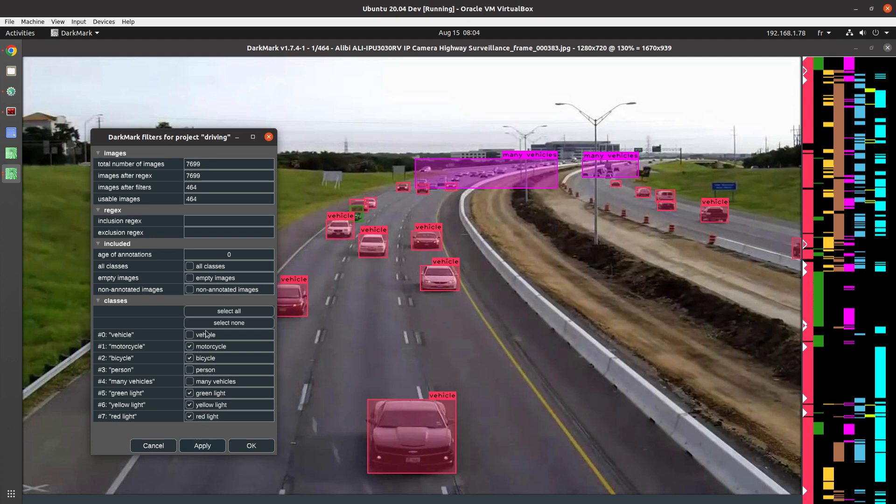
{"action": "key", "text": "Escape"}
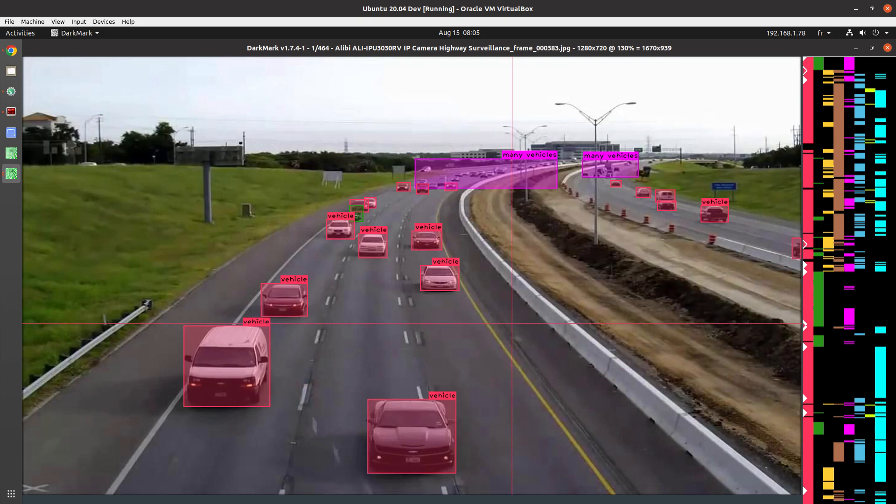
Step: Zoom in to 500% and page through the filtered images to examine the motorcycle, bicycle and traffic light annotations
{"action": "scroll", "coordinate": [512, 323], "scroll_direction": "up", "scroll_amount": 5}
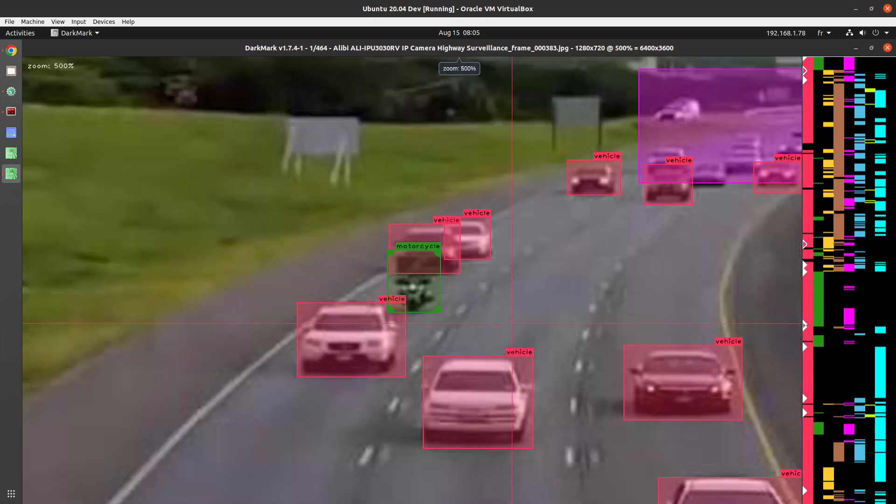
{"action": "key", "text": "Right"}
{"action": "key", "text": "Right"}
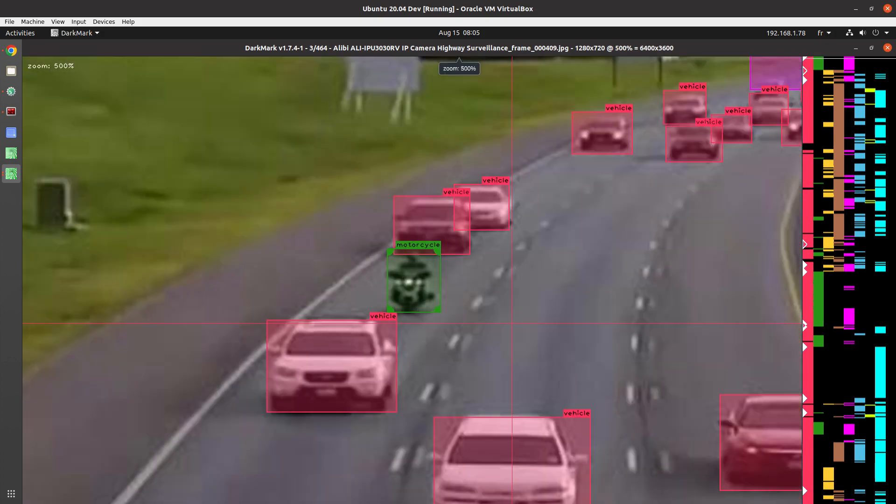
{"action": "key", "text": "Right"}
{"action": "key", "text": "Right"}
{"action": "key", "text": "Right"}
{"action": "key", "text": "Right"}
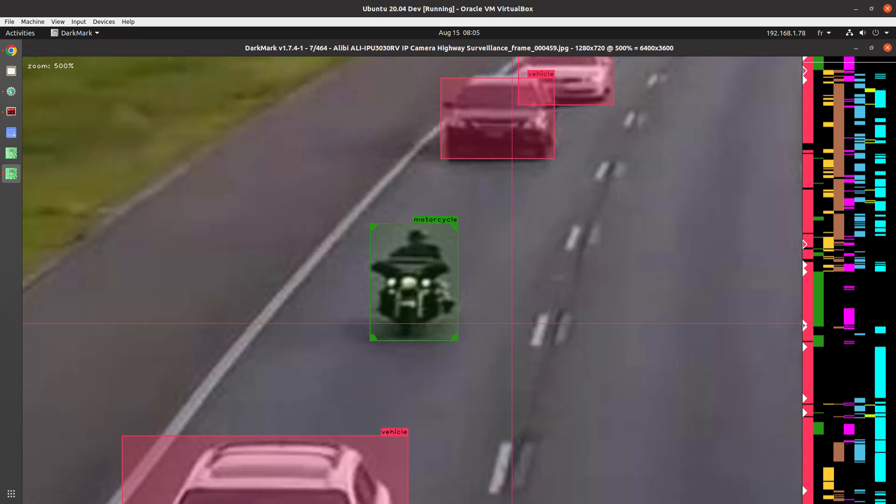
{"action": "key", "text": "Right"}
{"action": "key", "text": "Right"}
{"action": "key", "text": "Right"}
{"action": "key", "text": "Right"}
{"action": "key", "text": "Right"}
{"action": "key", "text": "Right"}
{"action": "key", "text": "Right"}
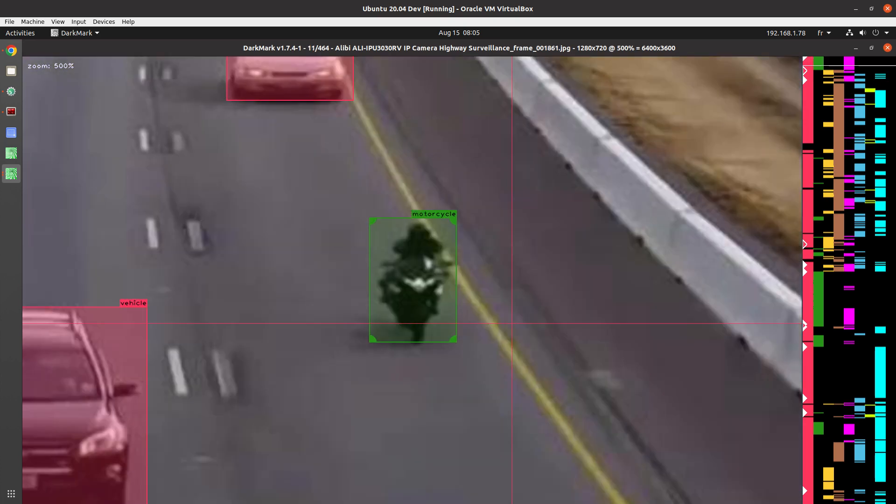
{"action": "key", "text": "Right"}
{"action": "key", "text": "Right"}
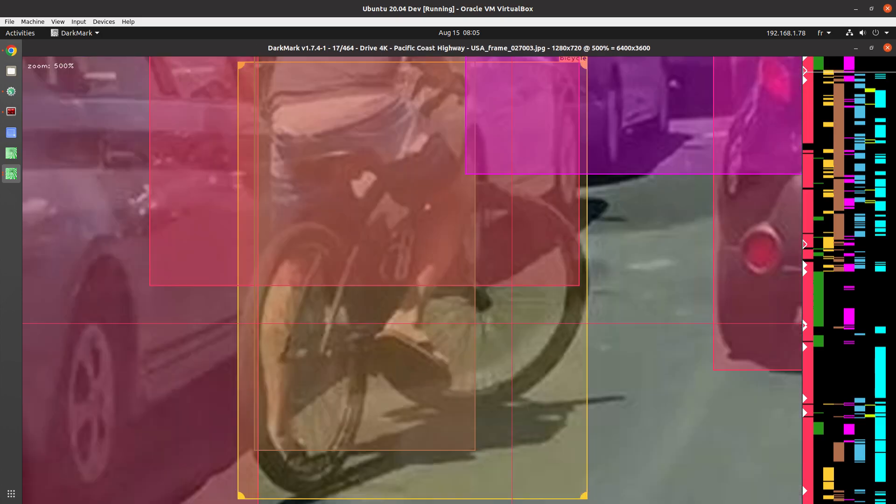
{"action": "key", "text": "Right"}
{"action": "key", "text": "Right"}
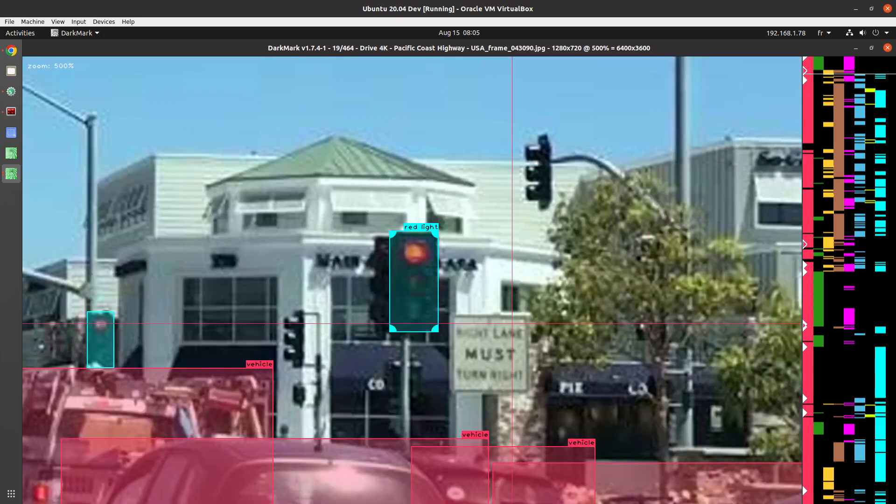
{"action": "key", "text": "Right"}
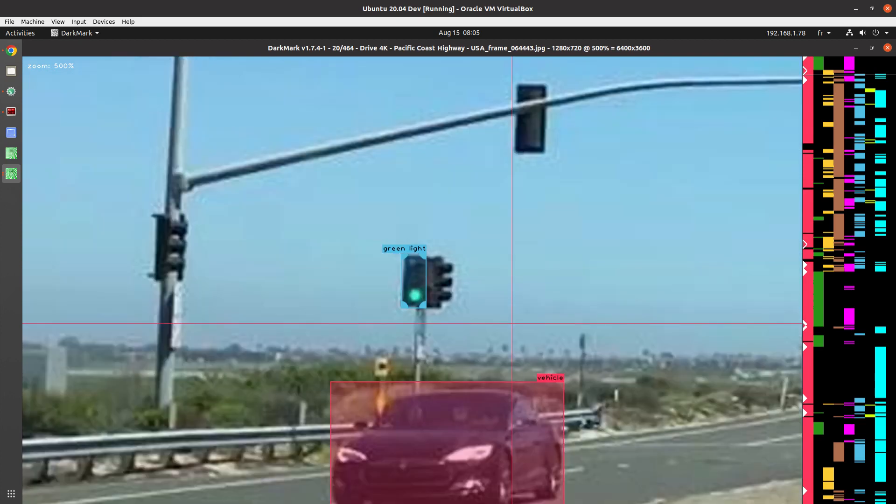
Step: Turn all classes back on in the image filters, set the age of annotations to 79320 seconds and apply
{"action": "key", "text": "f"}
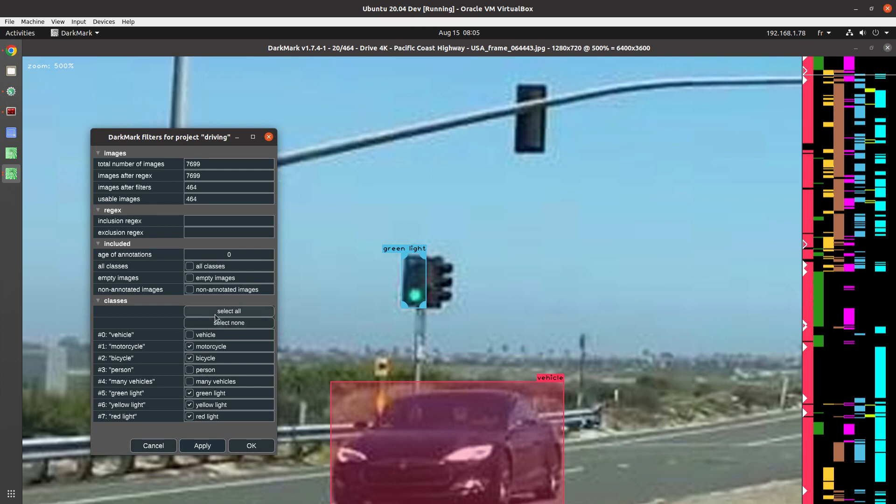
{"action": "left_click", "coordinate": [189, 267]}
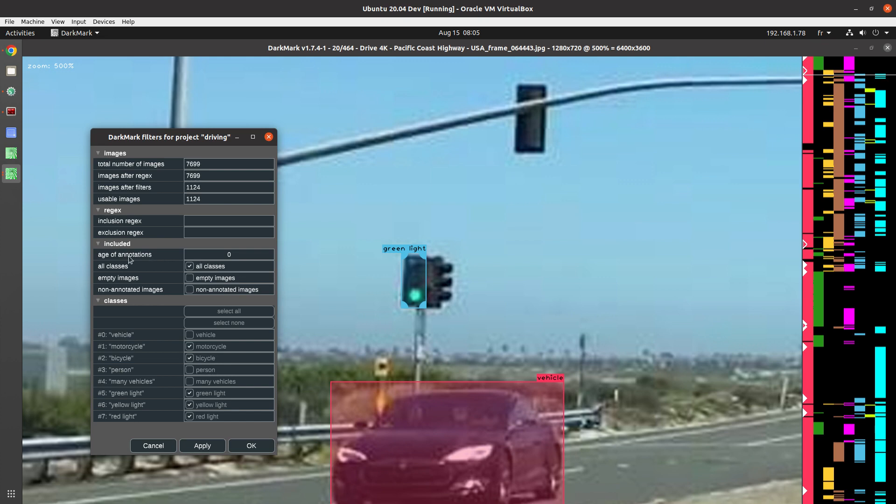
{"action": "mouse_move", "coordinate": [130, 260]}
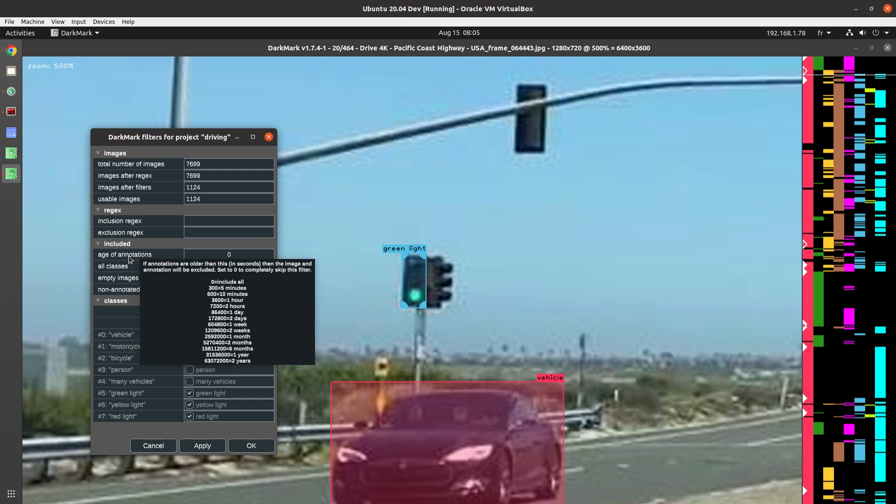
{"action": "scroll", "coordinate": [209, 256], "scroll_direction": "up", "scroll_amount": 5}
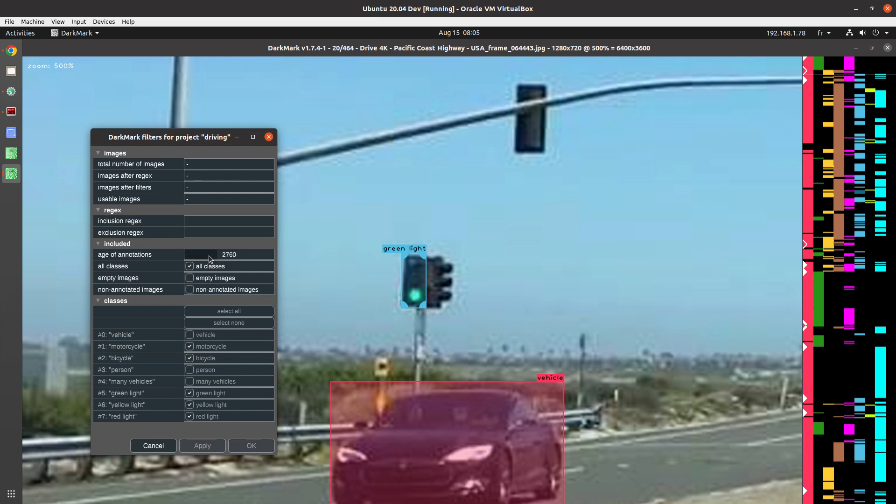
{"action": "scroll", "coordinate": [208, 257], "scroll_direction": "up", "scroll_amount": 3}
{"action": "scroll", "coordinate": [209, 255], "scroll_direction": "up", "scroll_amount": 3}
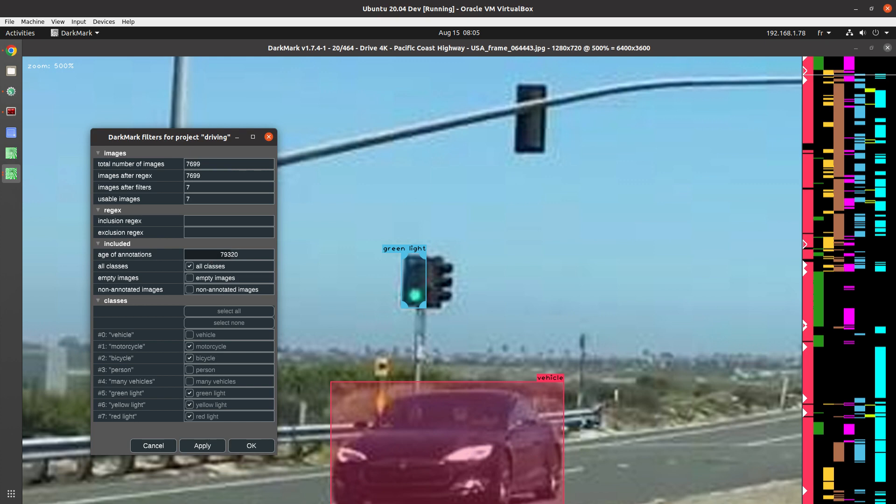
{"action": "left_click", "coordinate": [208, 447]}
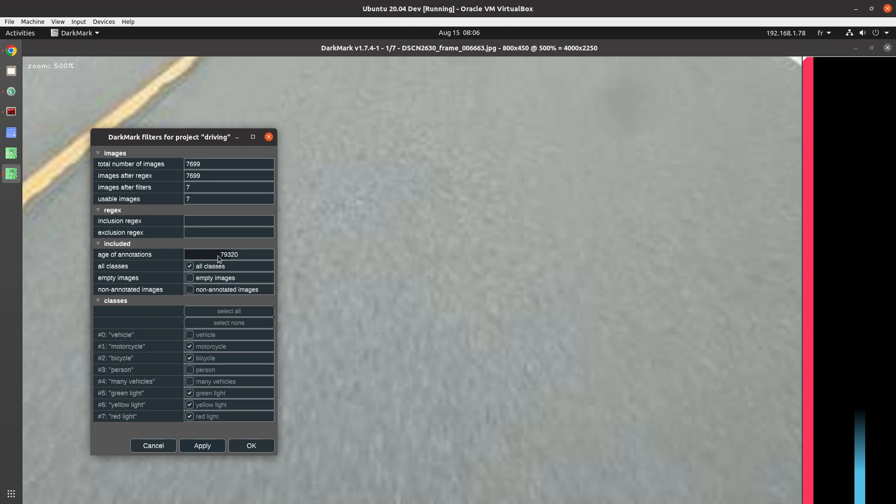
Step: Raise the age of annotations filter to 38669340 seconds and apply it
{"action": "scroll", "coordinate": [218, 258], "scroll_direction": "up", "scroll_amount": 2}
{"action": "scroll", "coordinate": [218, 258], "scroll_direction": "up", "scroll_amount": 2}
{"action": "scroll", "coordinate": [218, 258], "scroll_direction": "up", "scroll_amount": 2}
{"action": "scroll", "coordinate": [218, 258], "scroll_direction": "up", "scroll_amount": 1}
{"action": "scroll", "coordinate": [218, 259], "scroll_direction": "up", "scroll_amount": 2}
{"action": "scroll", "coordinate": [218, 258], "scroll_direction": "up", "scroll_amount": 3}
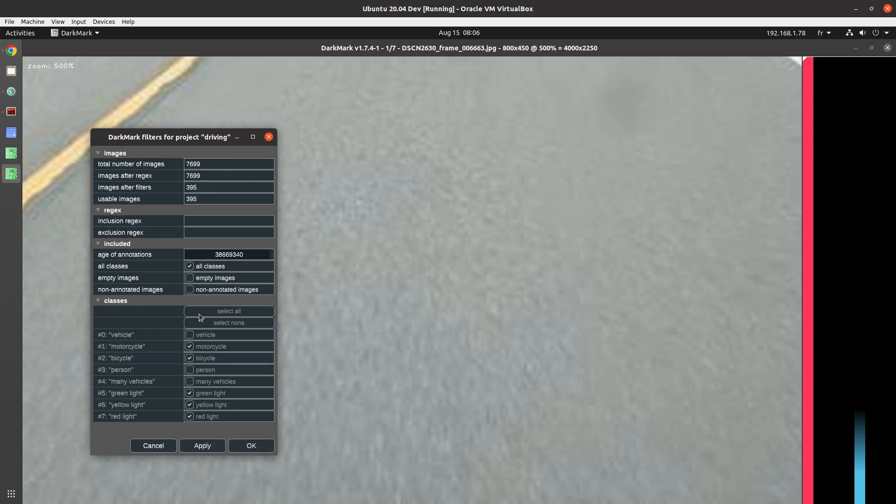
{"action": "left_click", "coordinate": [202, 446]}
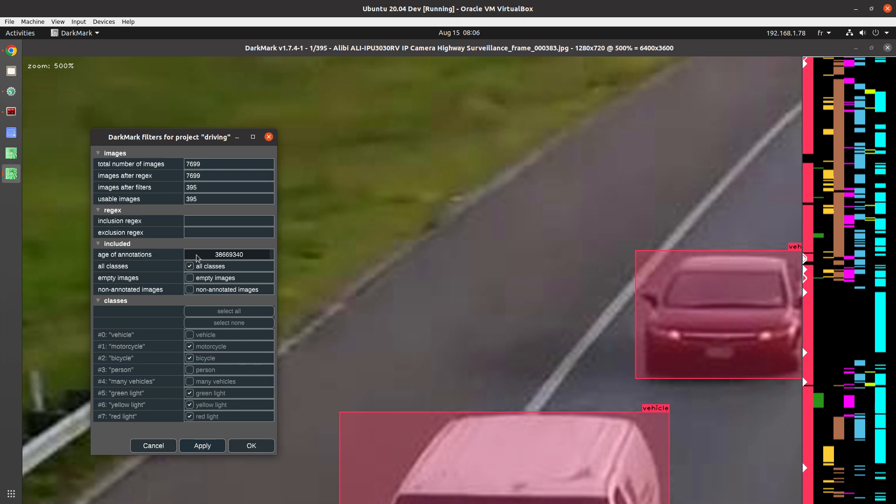
Step: Reset the age of annotations to 0, include empty images and apply the filters
{"action": "scroll", "coordinate": [196, 253], "scroll_direction": "down", "scroll_amount": 4}
{"action": "scroll", "coordinate": [196, 254], "scroll_direction": "down", "scroll_amount": 6}
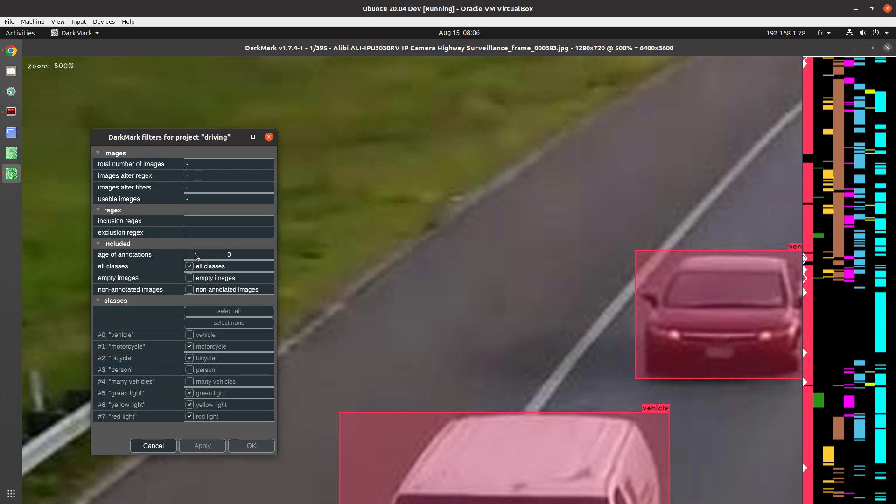
{"action": "mouse_move", "coordinate": [136, 258]}
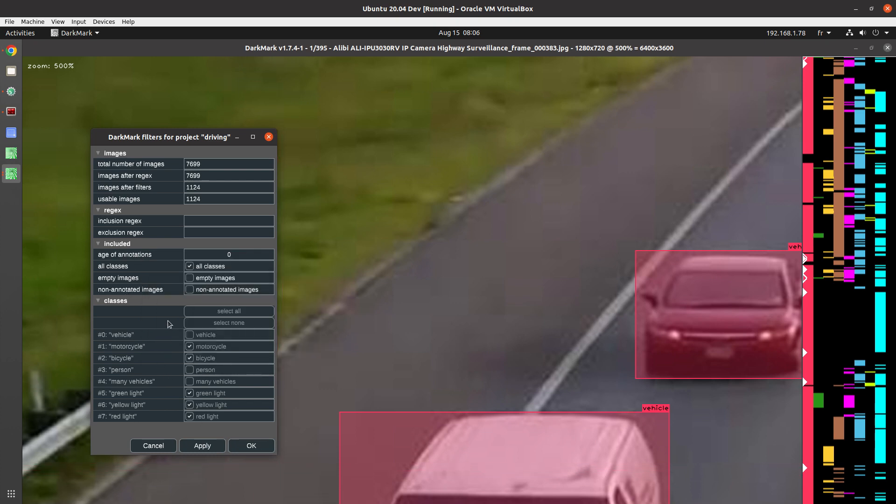
{"action": "left_click", "coordinate": [189, 278]}
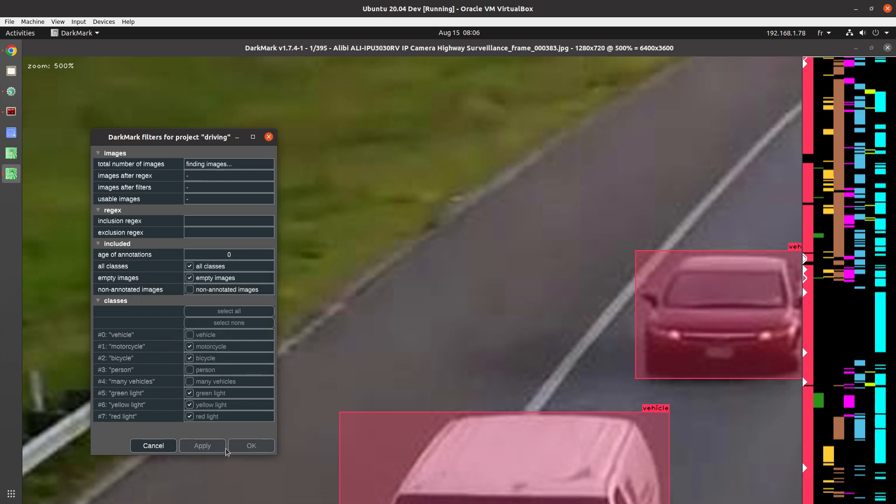
{"action": "left_click", "coordinate": [204, 446]}
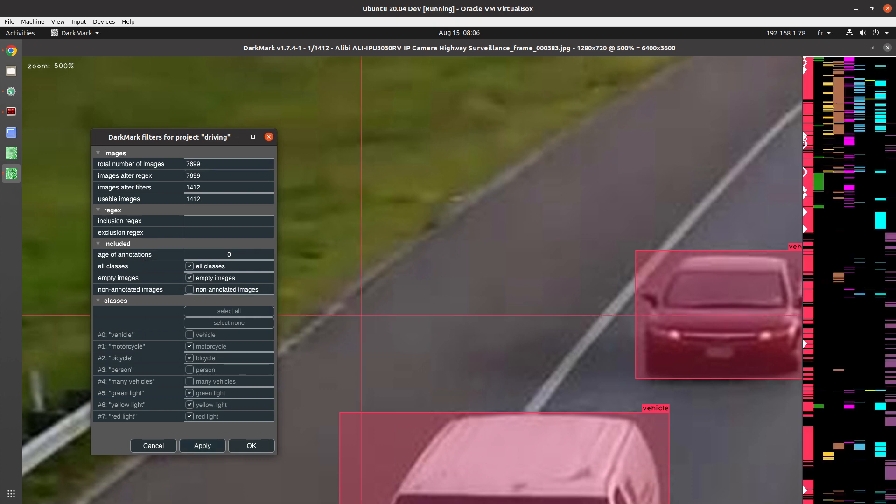